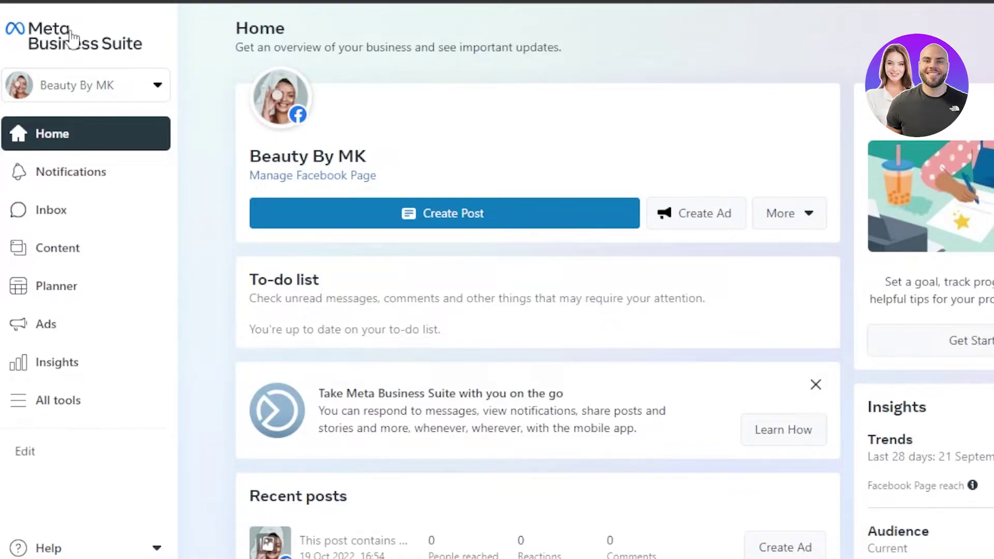
- Open Events Manager from the All tools list in Meta Business Suite
click(93, 98)
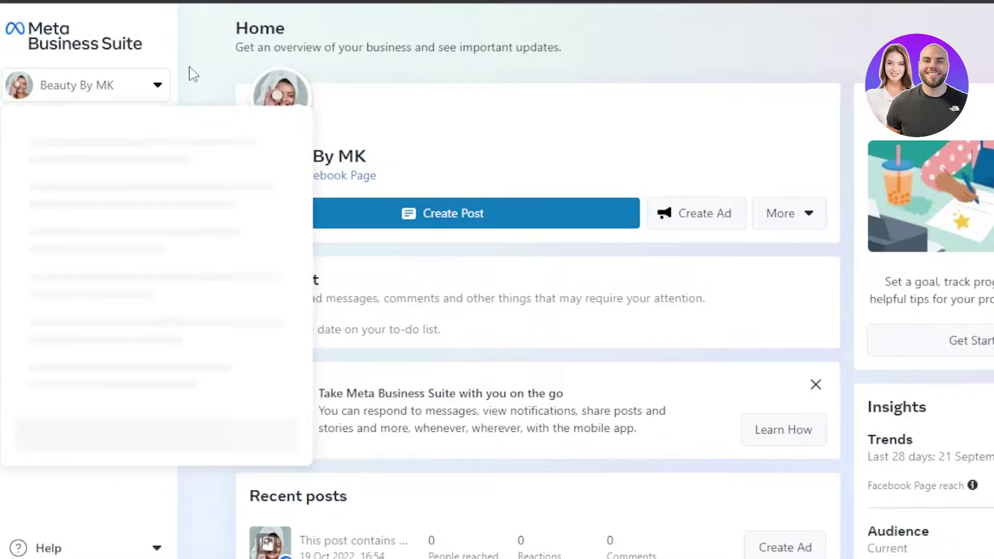
click(227, 63)
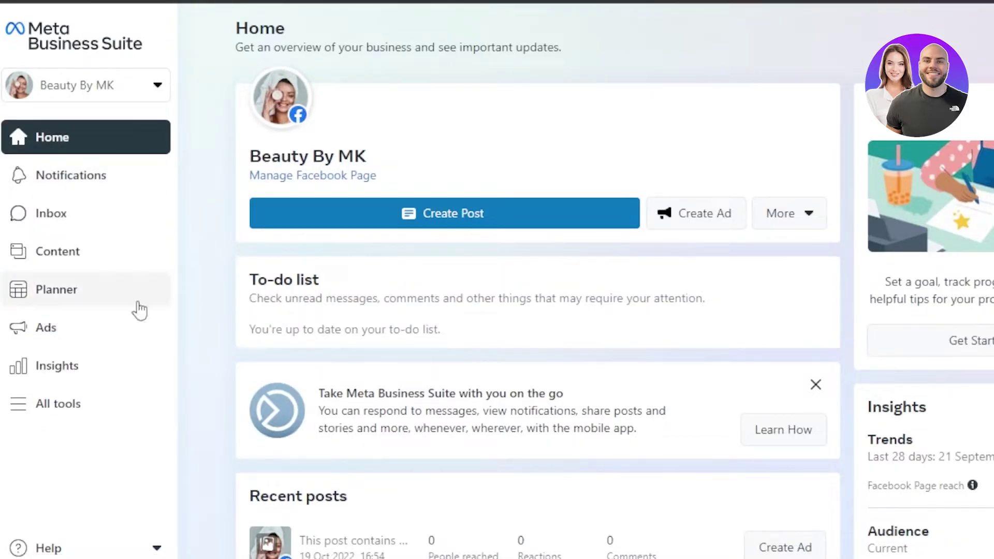
click(63, 410)
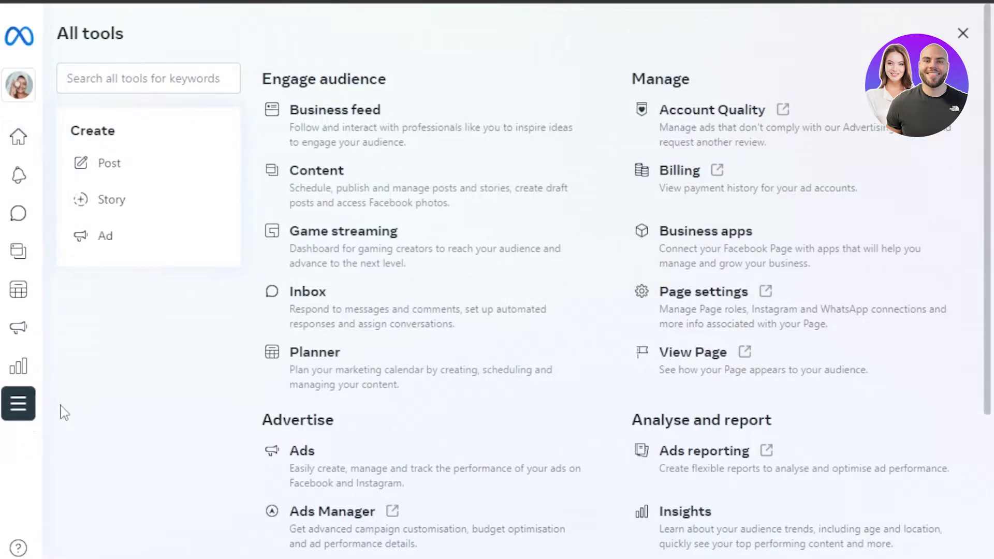
scroll(981, 248, down, 4)
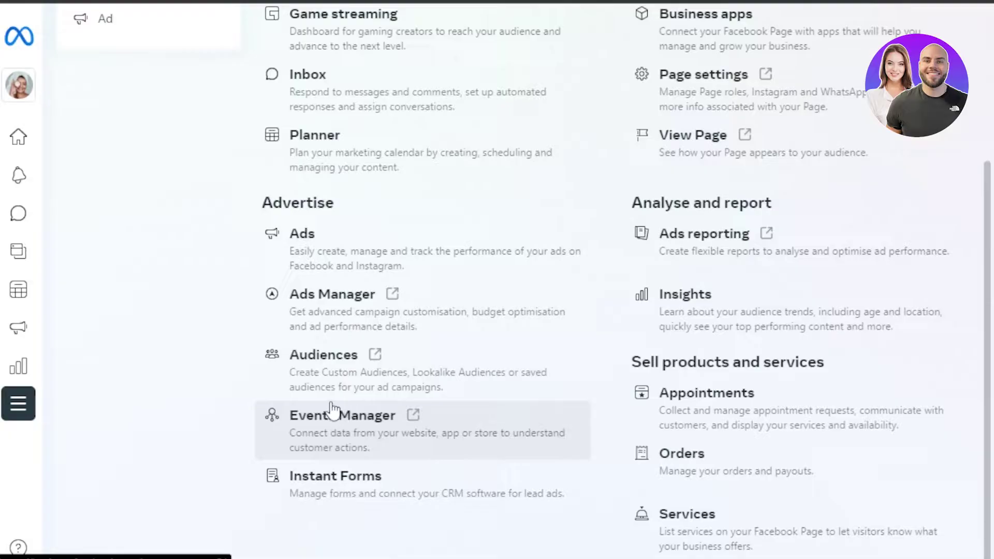
click(390, 424)
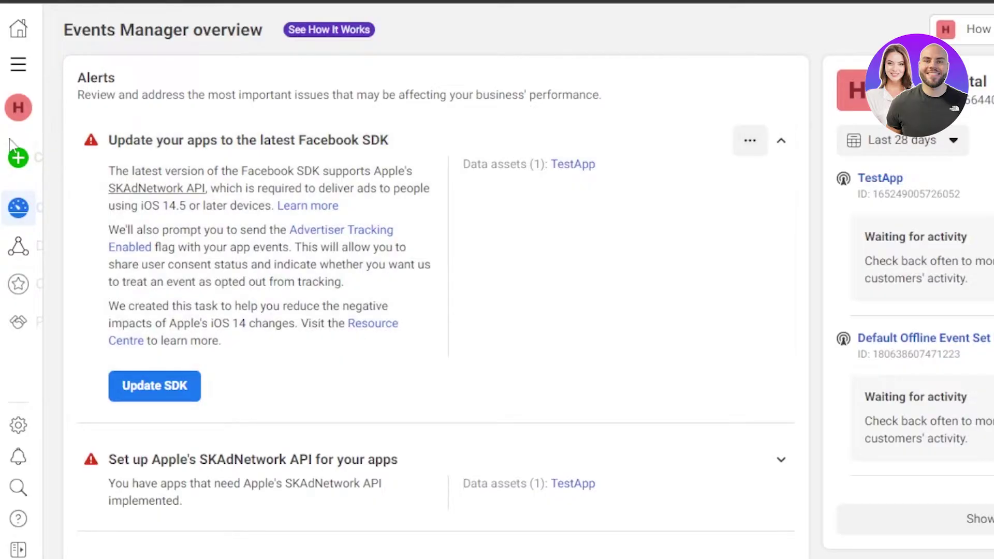
- Start connecting a new data source and choose Web as its type
mouse_move(20, 152)
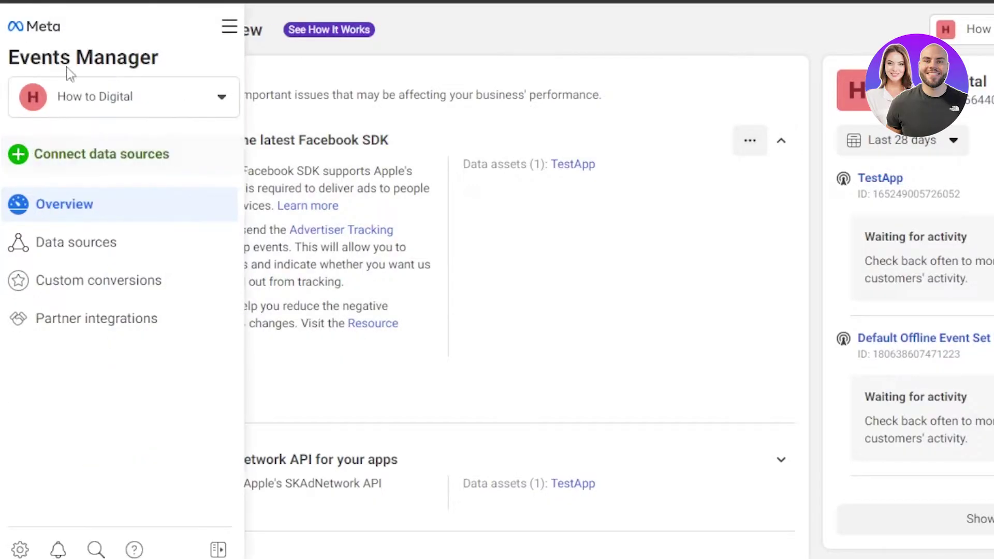
click(45, 159)
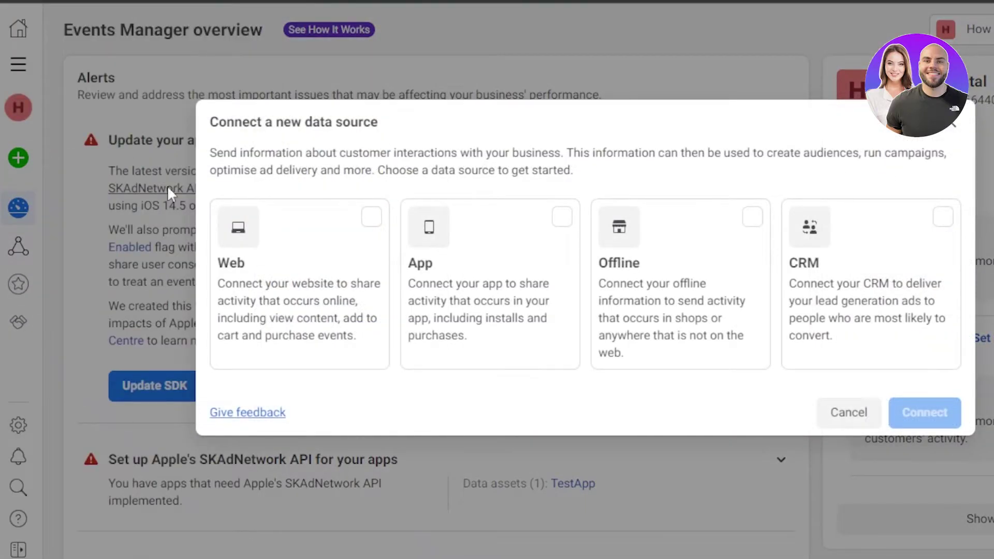
click(363, 218)
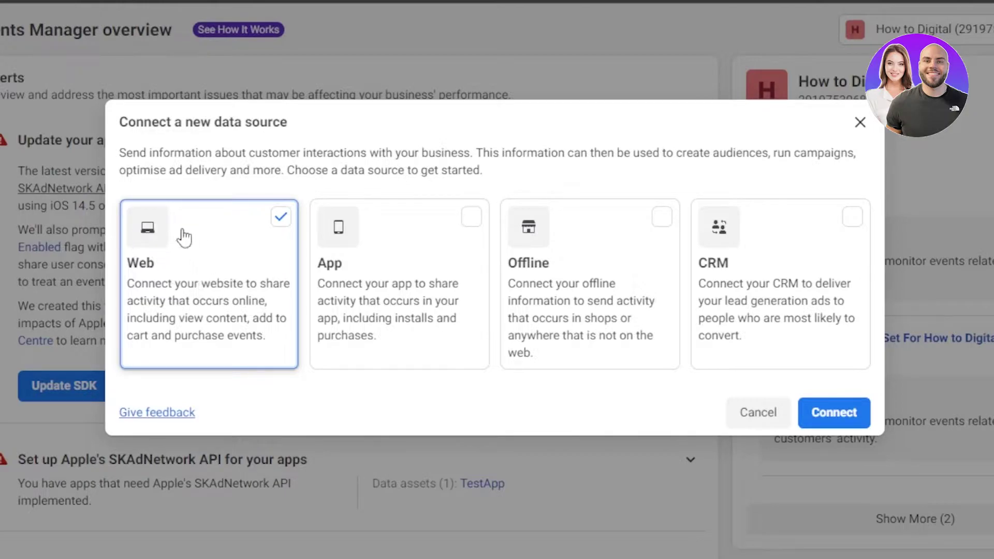
- Create a web pixel named 'facebook pixel', stating there is no website to check
click(833, 411)
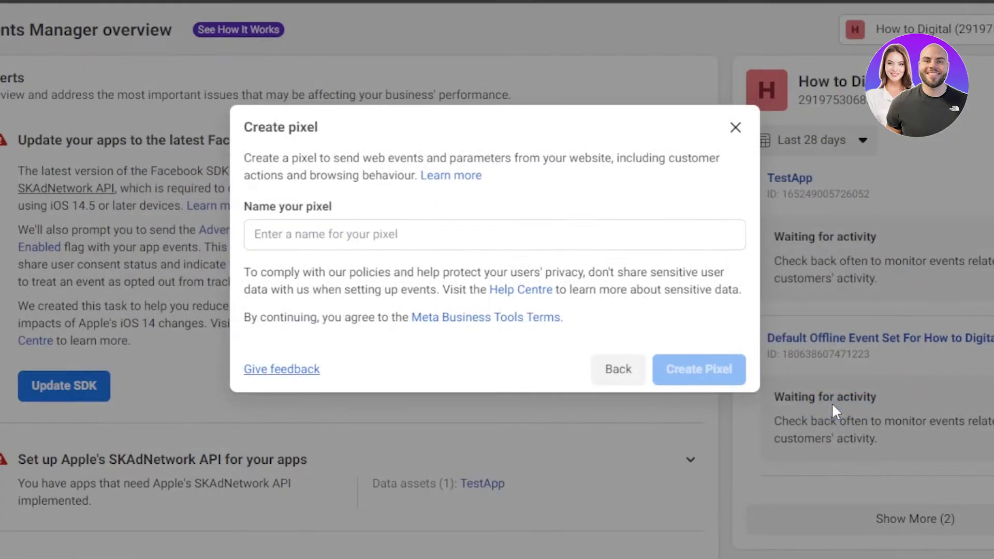
click(324, 234)
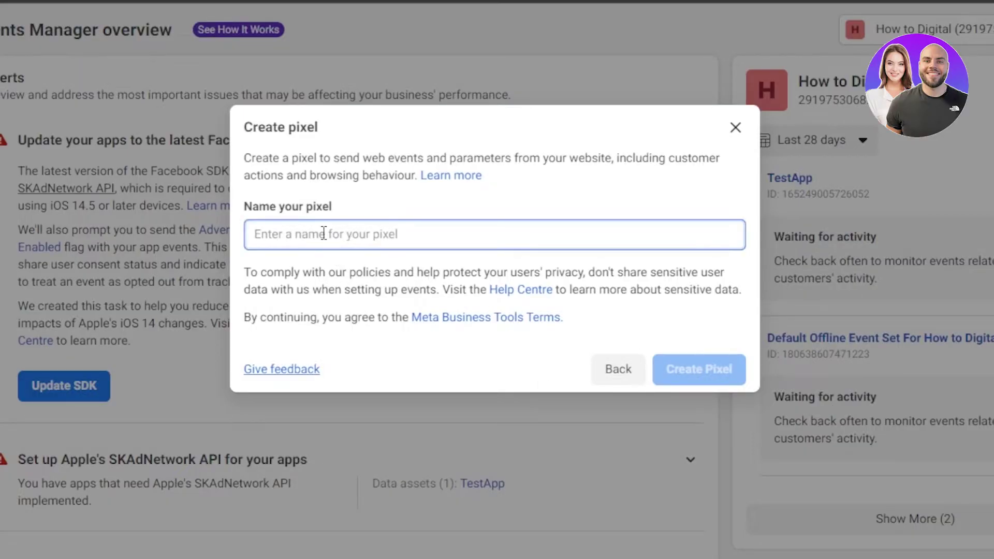
text(facebook pixel)
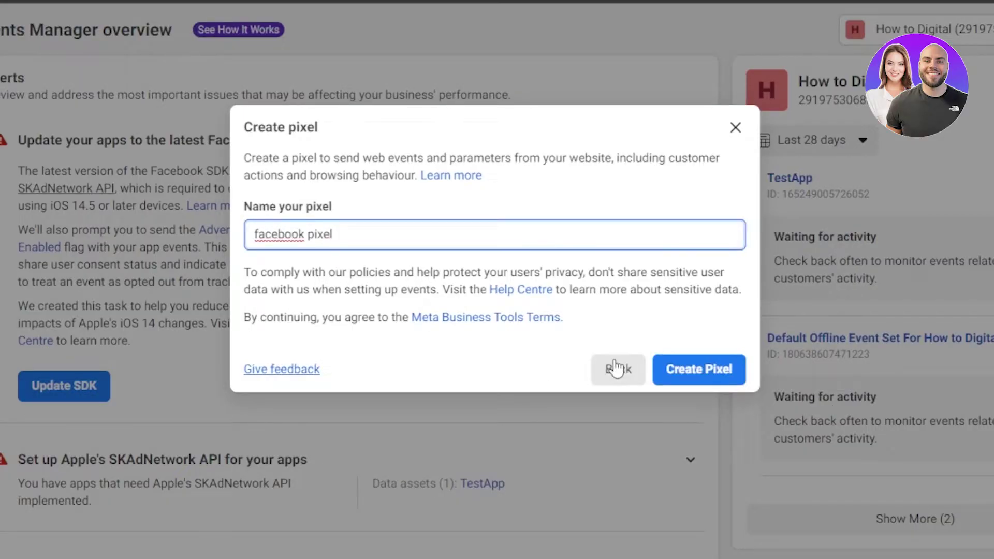
click(683, 368)
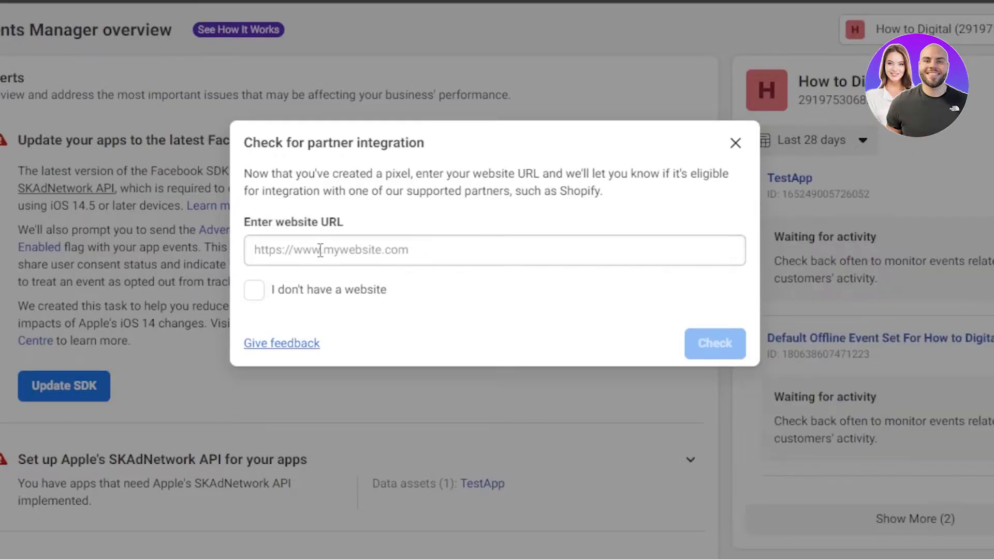
click(255, 296)
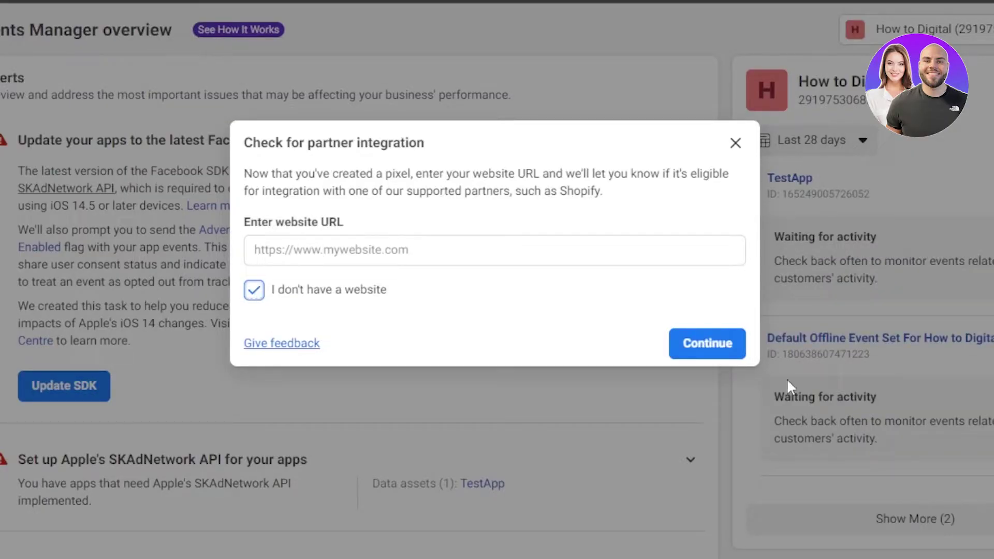
click(694, 353)
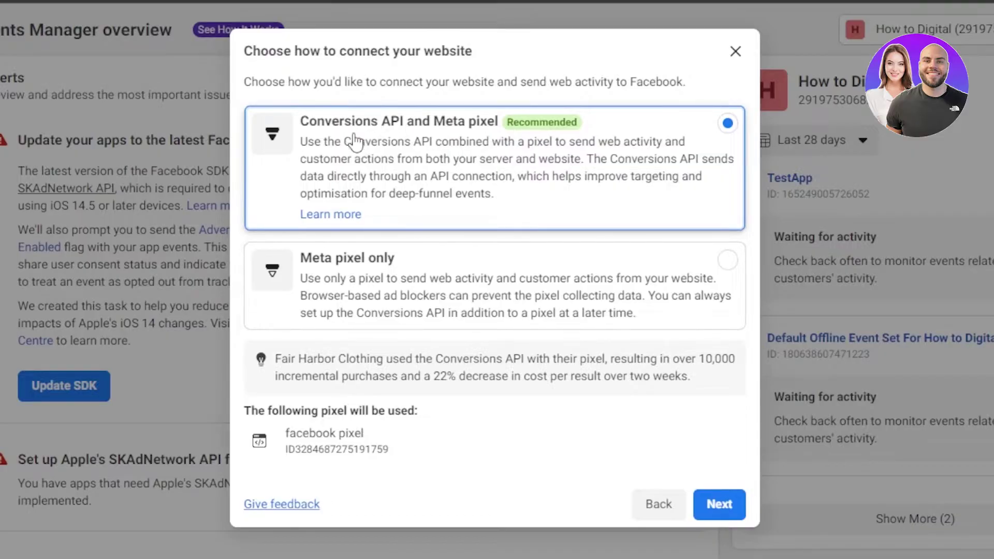
- Keep Conversions API with Meta pixel, go through the intro, and choose partner integration
click(728, 508)
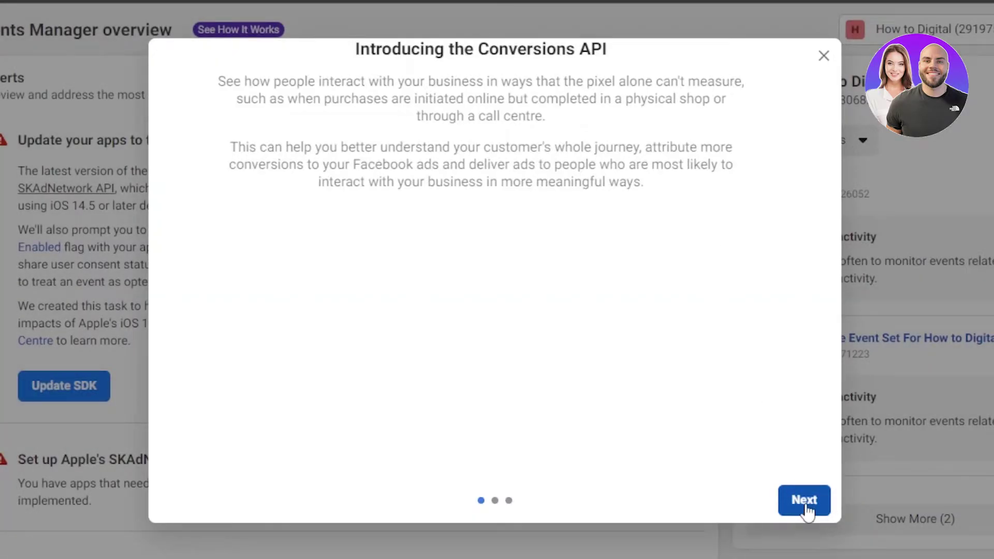
click(807, 506)
click(807, 507)
click(805, 502)
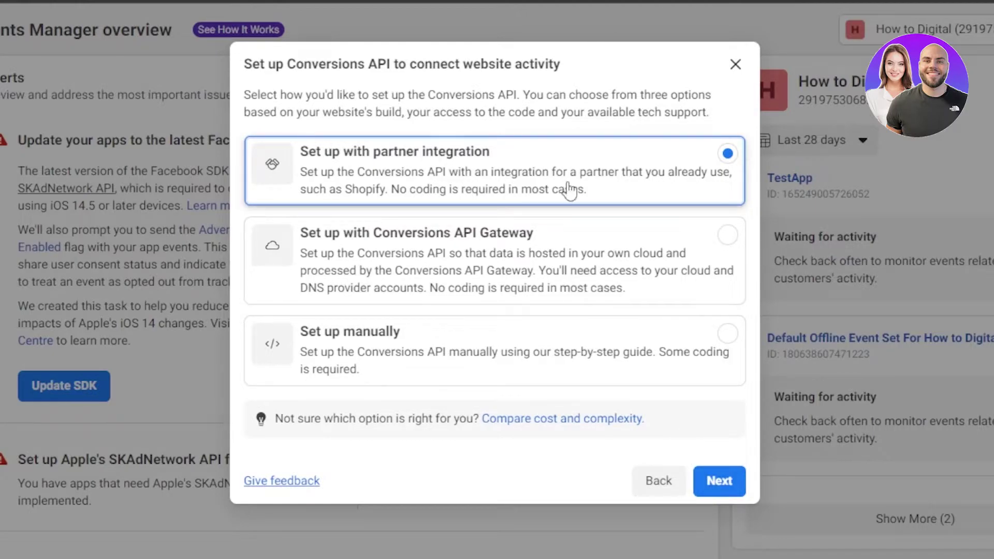
click(720, 482)
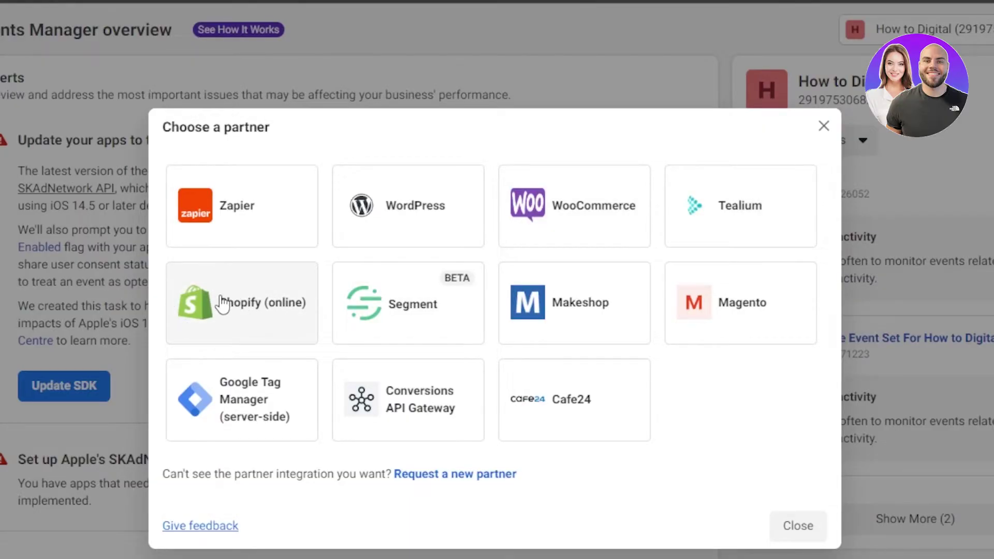
- Pick Shopify (online) as the partner, mark its setup complete, and reach pixel verification
click(230, 312)
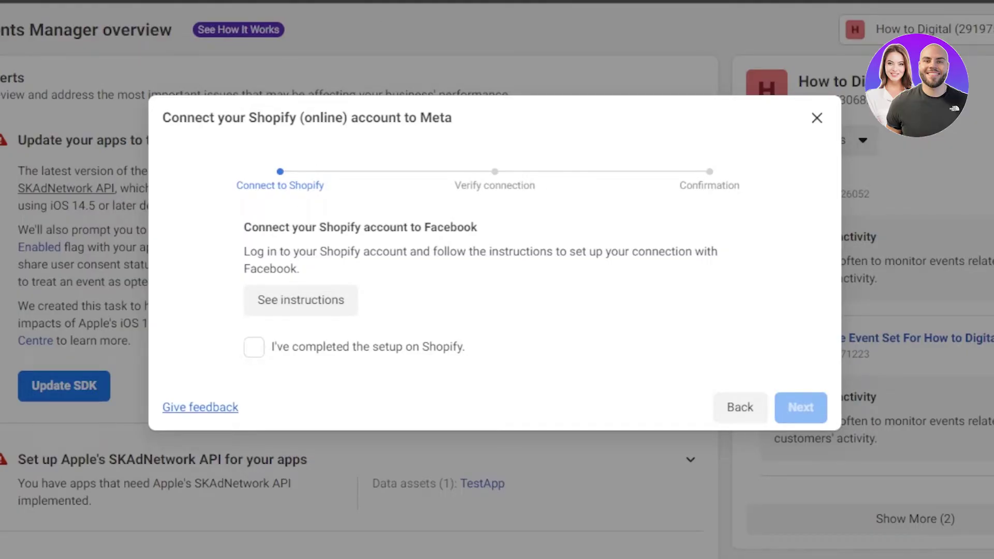
click(259, 351)
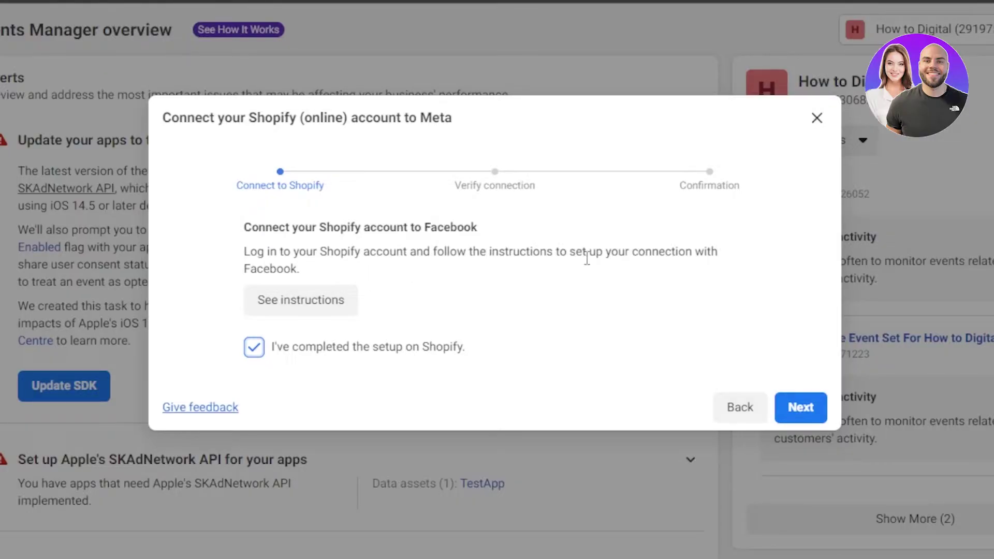
click(801, 407)
click(396, 358)
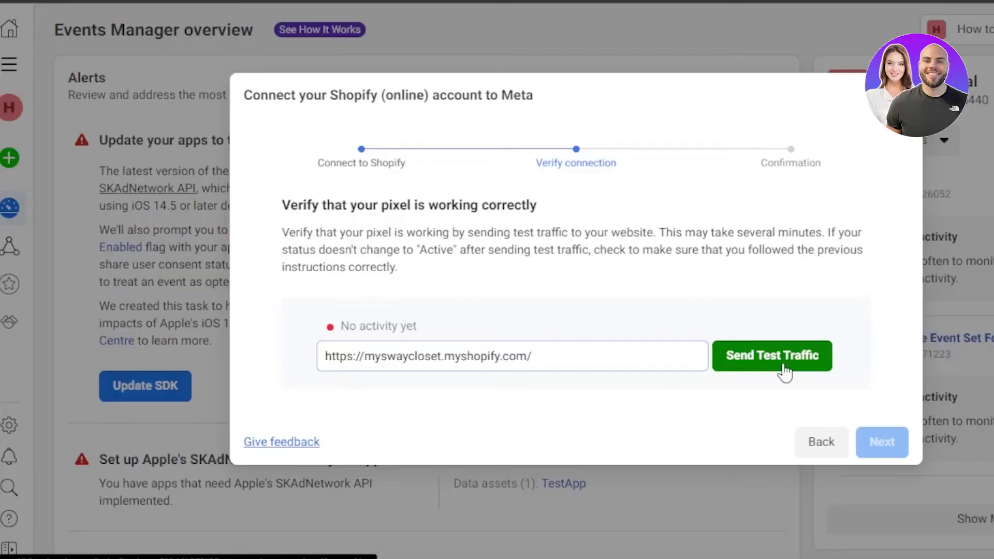
click(782, 371)
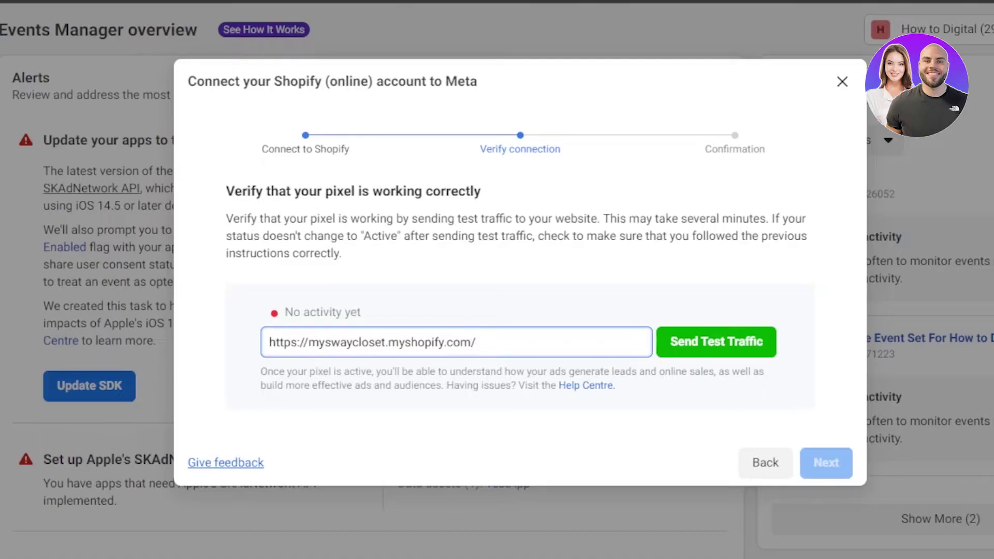
- Send test traffic to the Shopify store and browse the opened store page
click(668, 342)
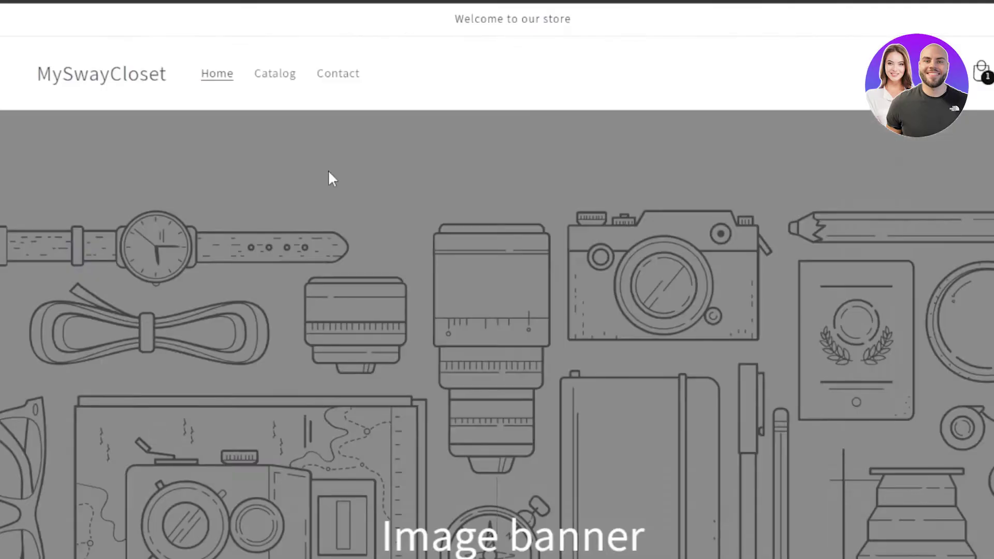
scroll(493, 60, down, 10)
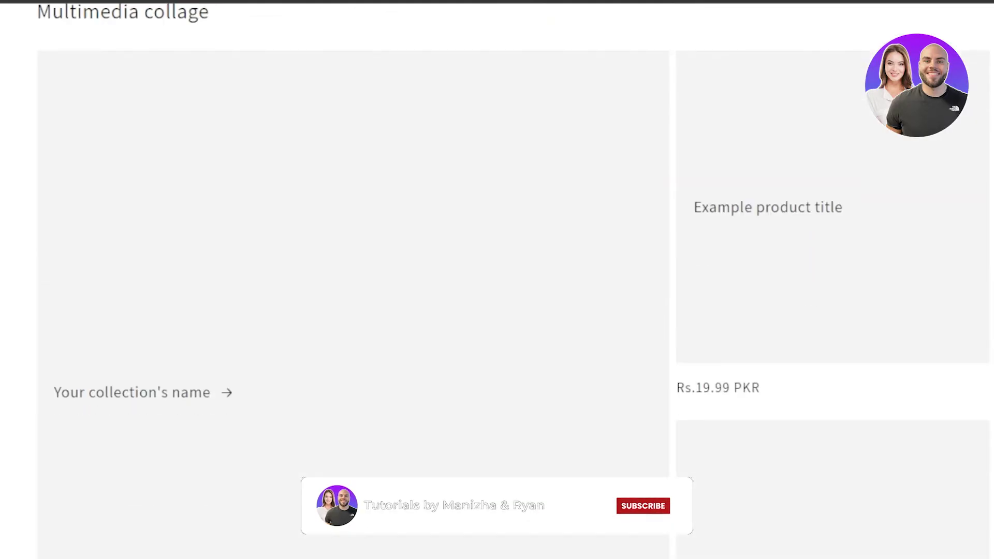
scroll(497, 279, up, 10)
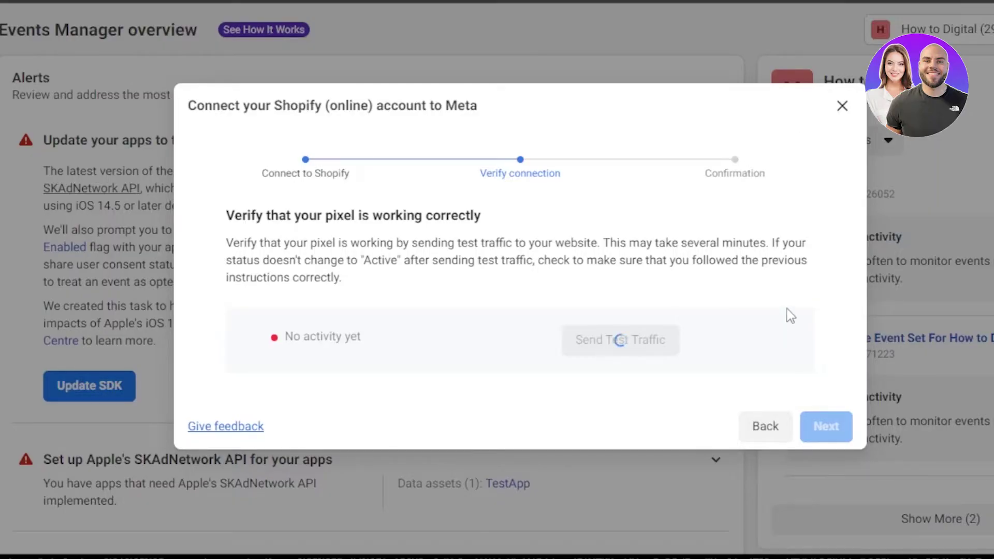
- Close the dialog, view the new facebook pixel under Data sources, then open Shopify Settings
click(840, 107)
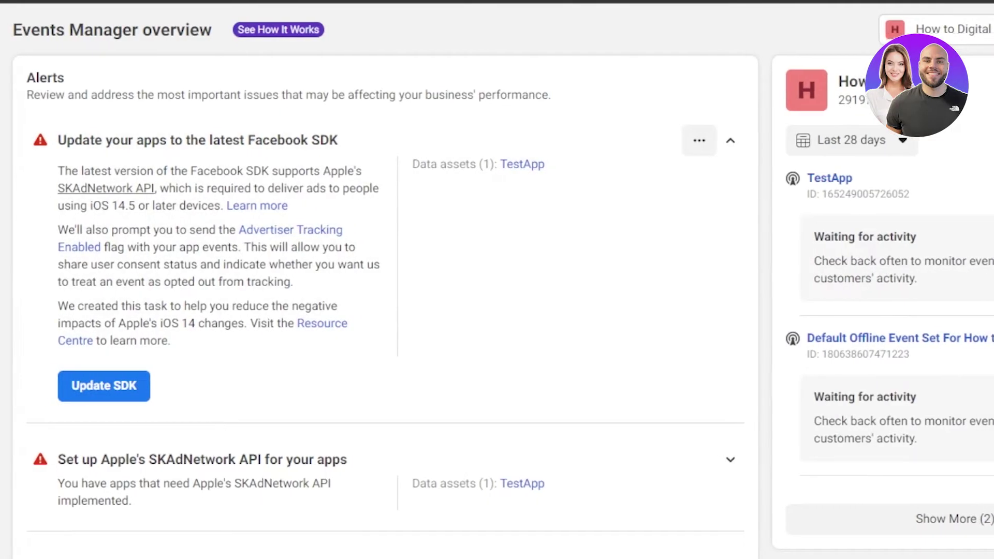
mouse_move(35, 254)
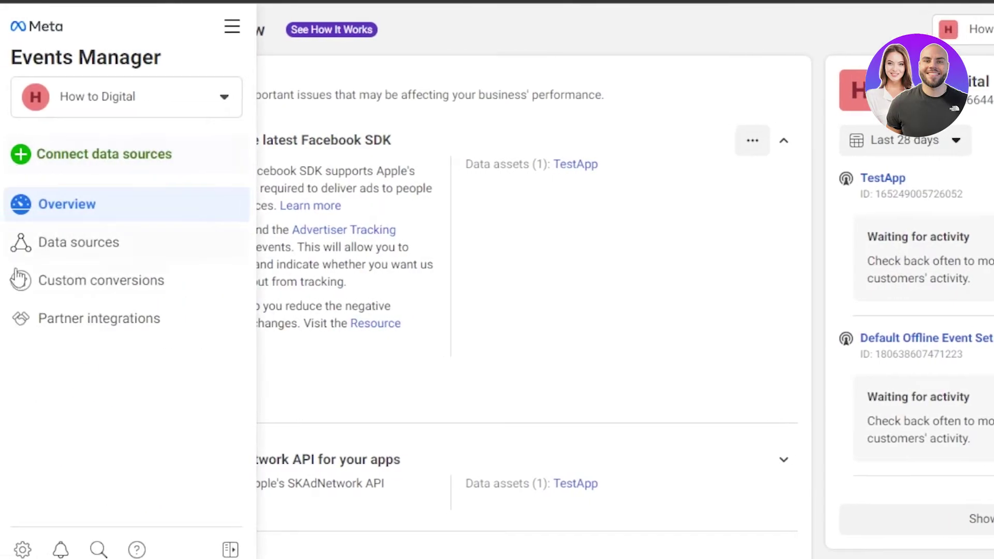
click(69, 254)
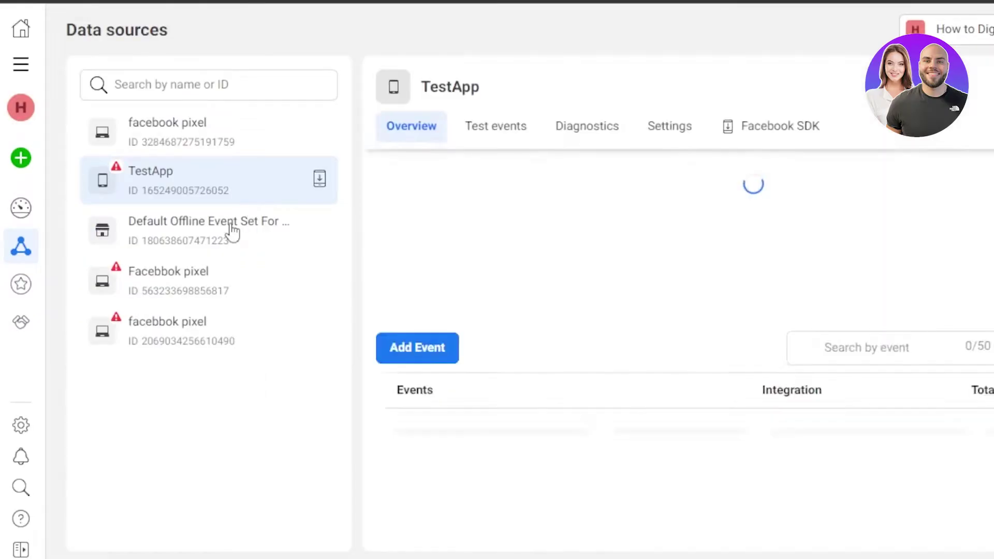
click(186, 300)
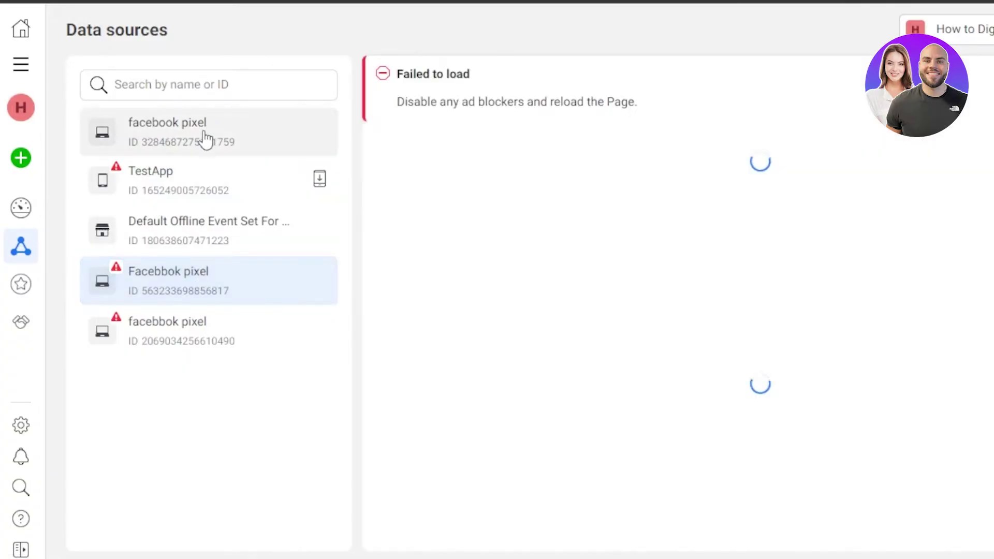
click(202, 136)
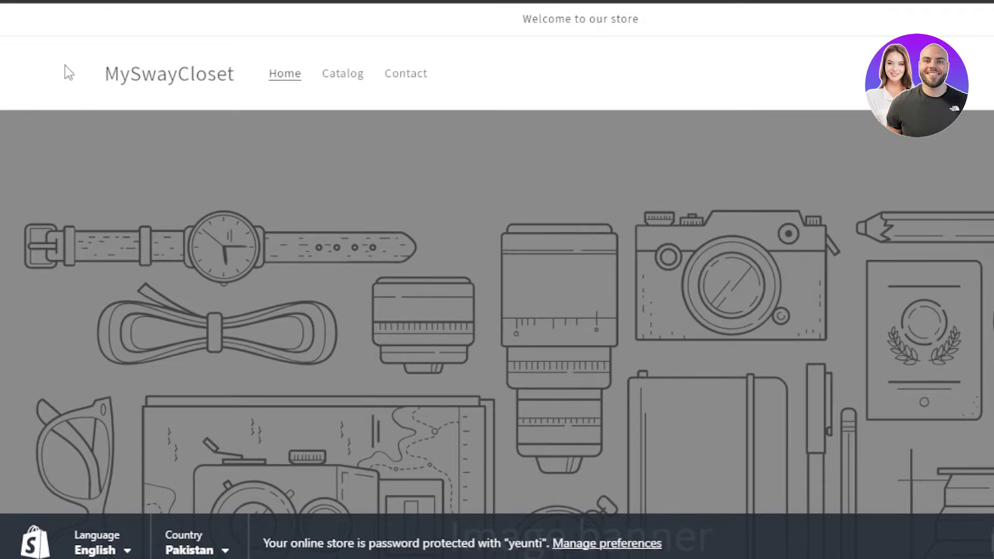
click(106, 2)
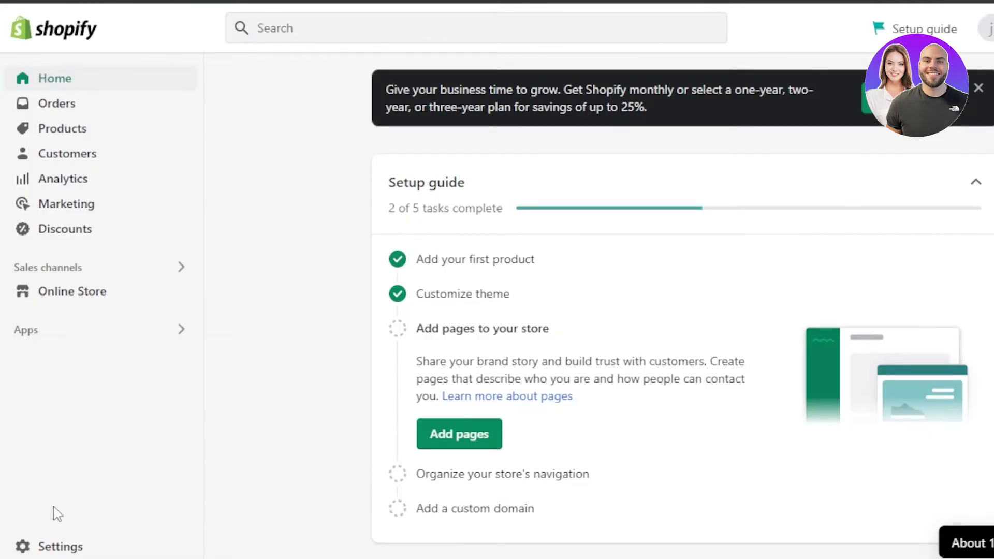
click(49, 547)
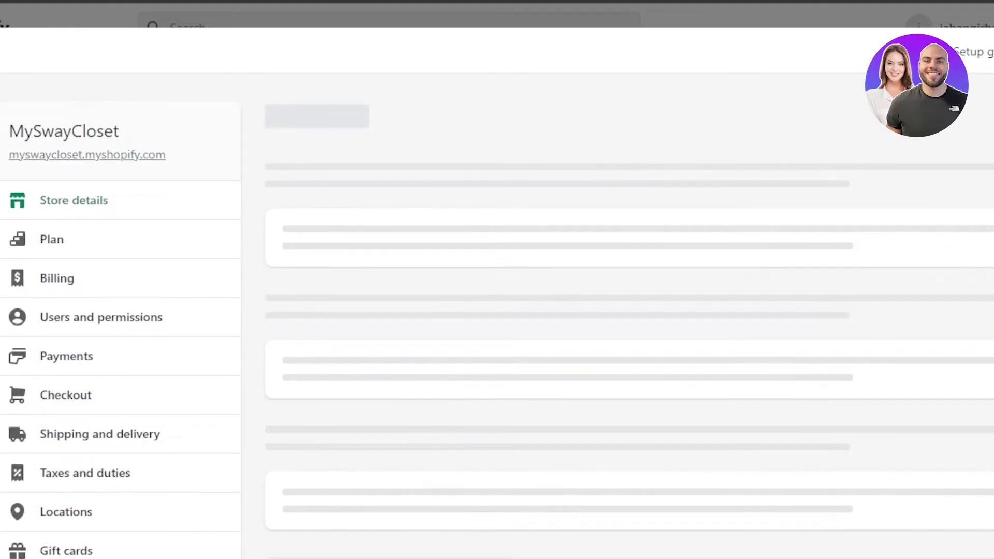
- Open Apps and sales channels in Shopify Settings and scroll to the Facebook sales channel
scroll(159, 389, down, 5)
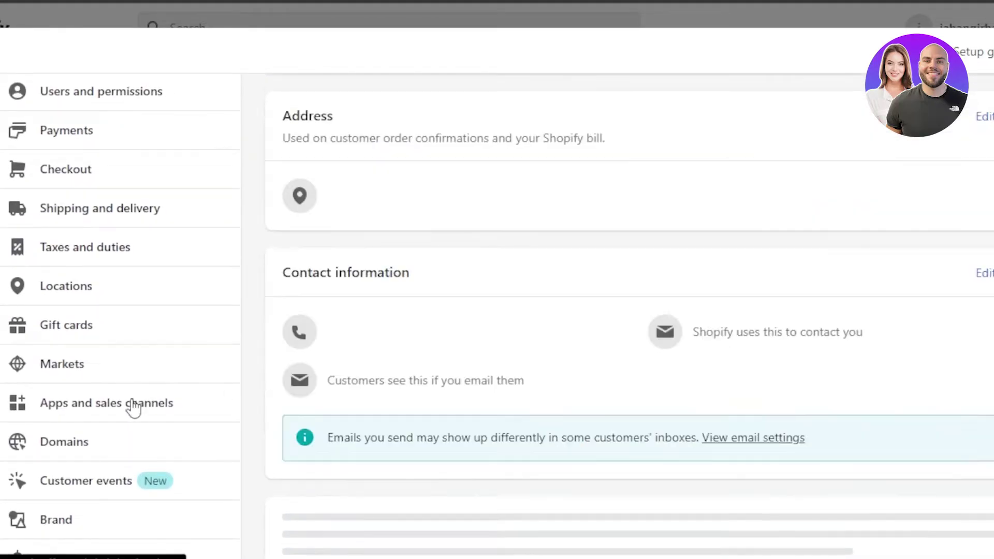
click(133, 406)
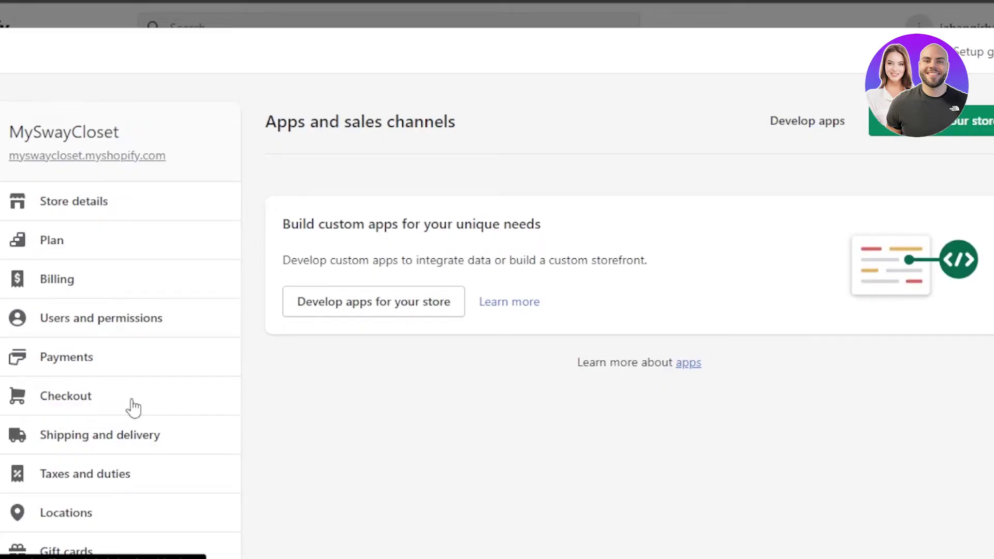
scroll(134, 407, down, 5)
scroll(497, 315, down, 2)
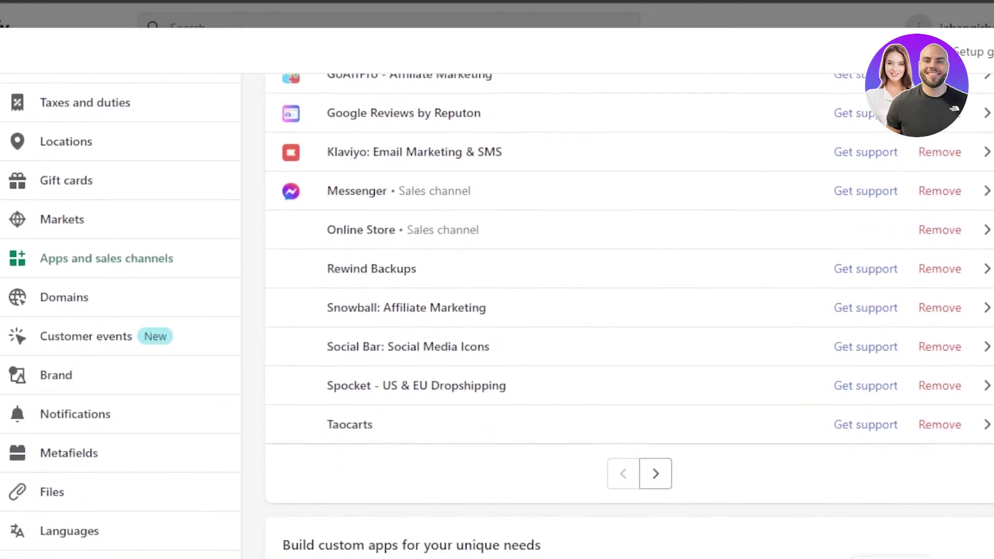
scroll(497, 315, up, 2)
scroll(497, 316, down, 2)
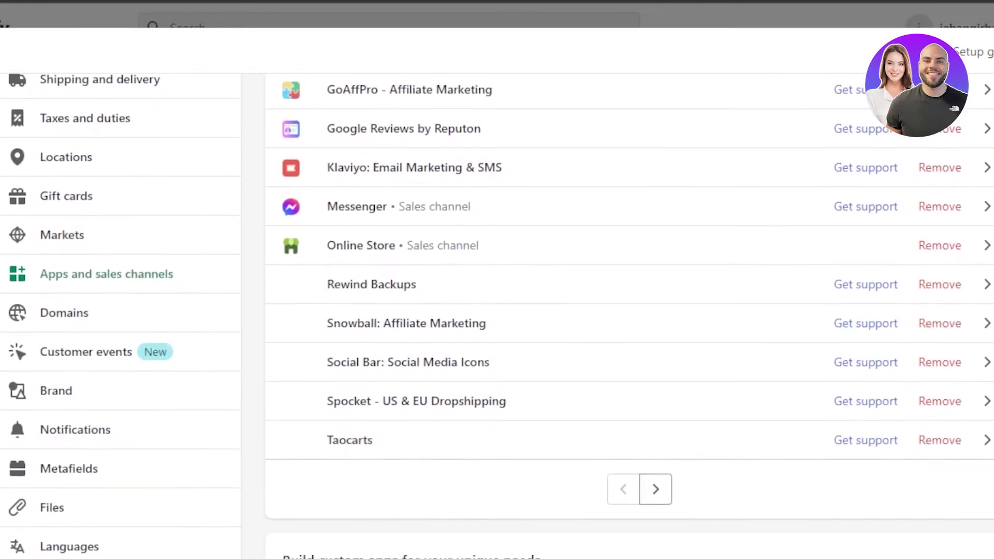
scroll(477, 326, down, 1)
scroll(477, 326, up, 3)
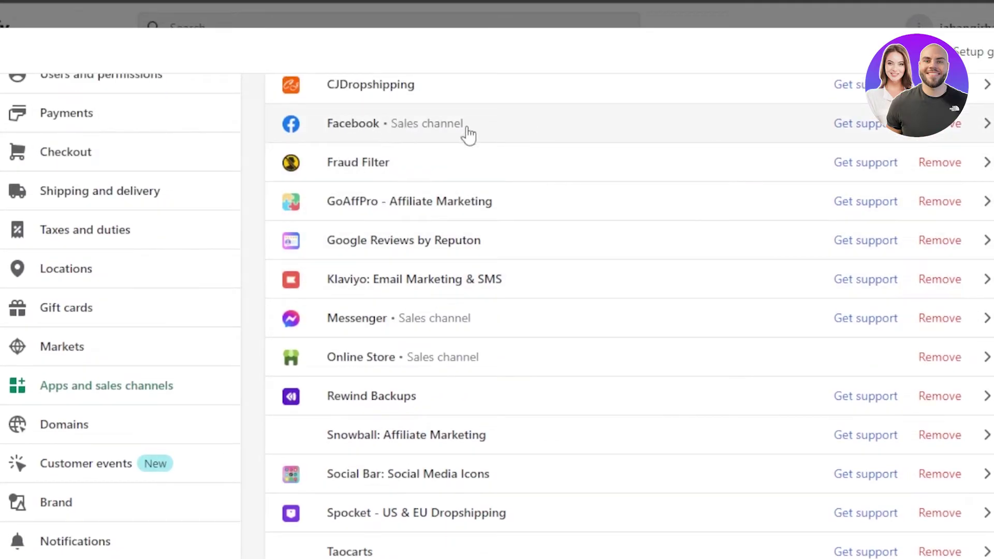
- Open the Facebook sales channel's details page, which warns Facebook isn't set up yet
click(660, 128)
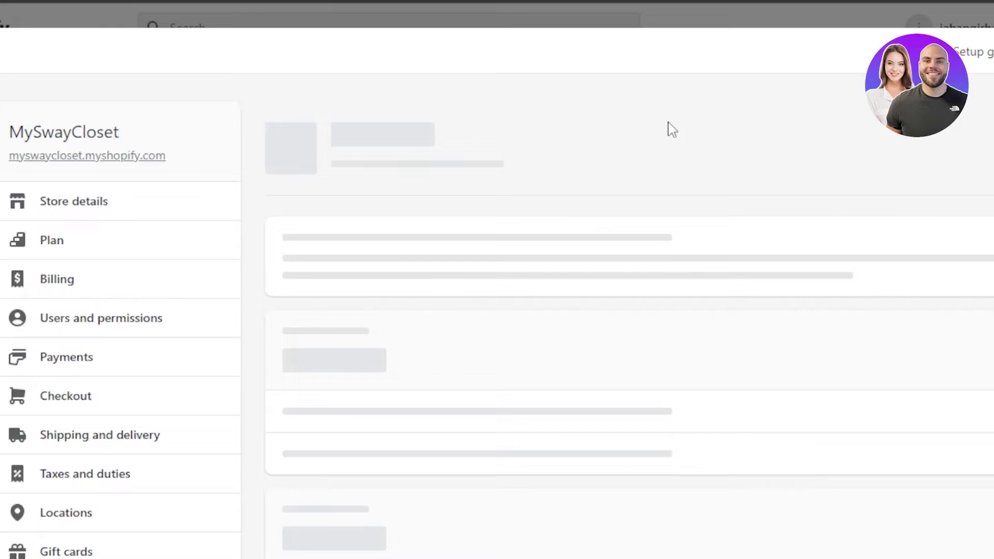
click(949, 129)
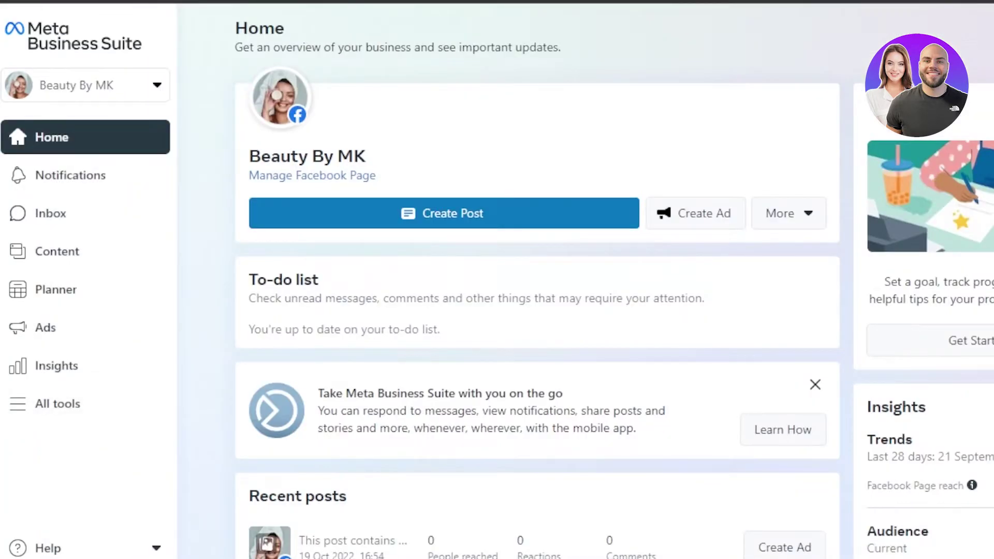
scroll(537, 311, down, 8)
scroll(536, 311, up, 8)
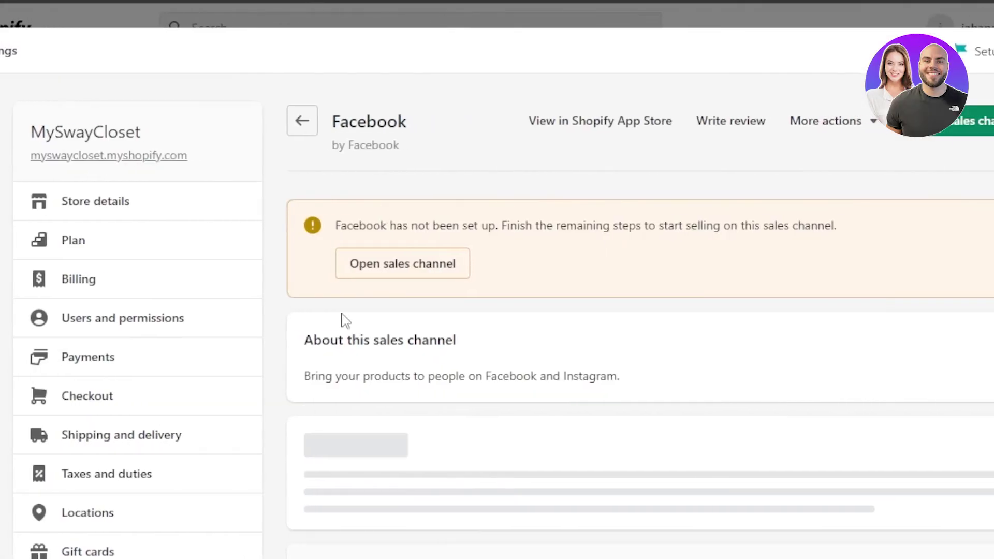
- Search the Shopify App Store for 'facebook' and open the Facebook channel app by Shopify
click(271, 121)
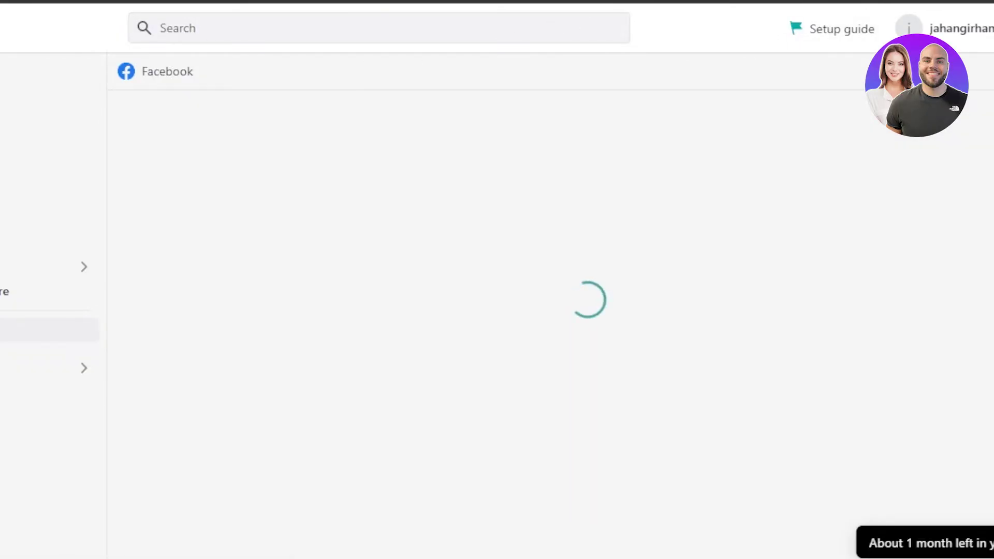
scroll(505, 311, down, 5)
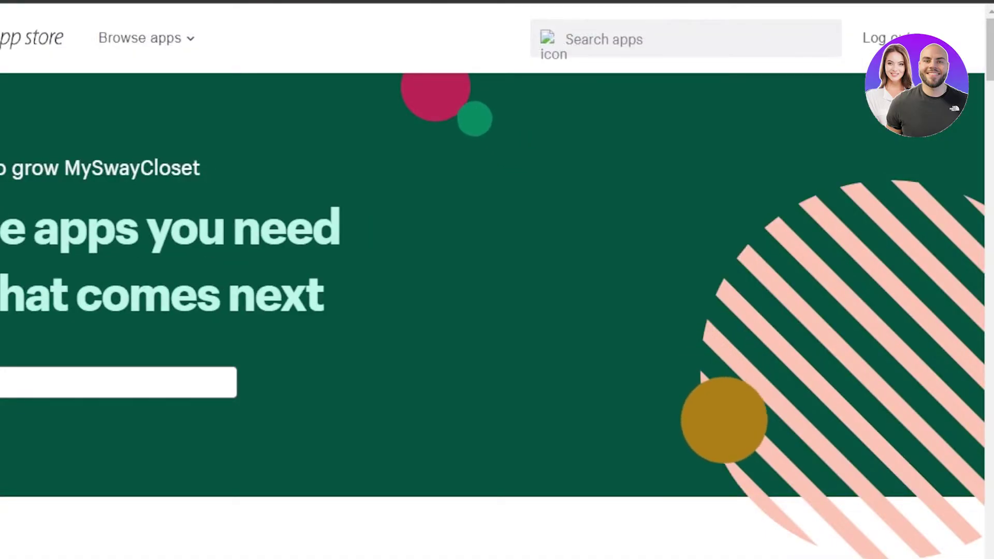
click(66, 377)
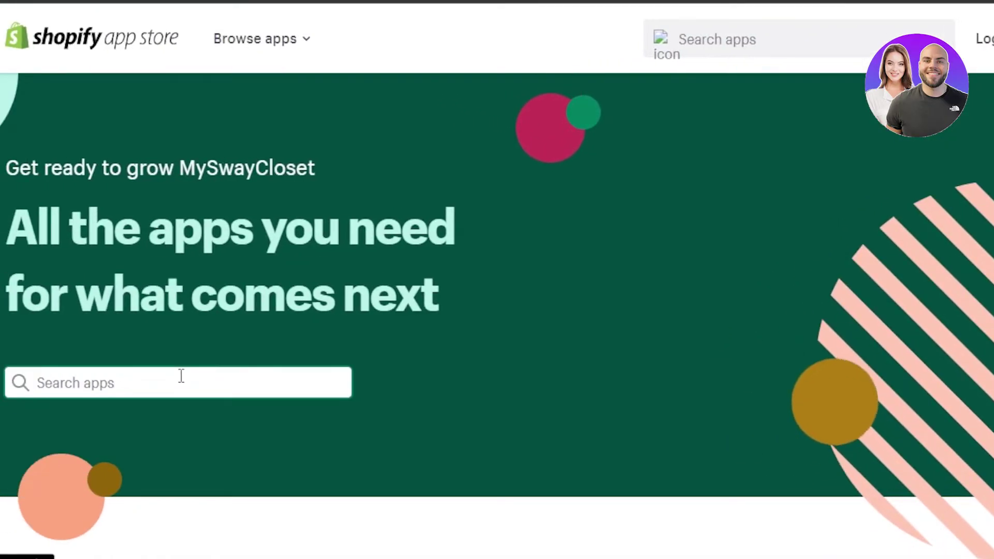
text(facebook)
key(Return)
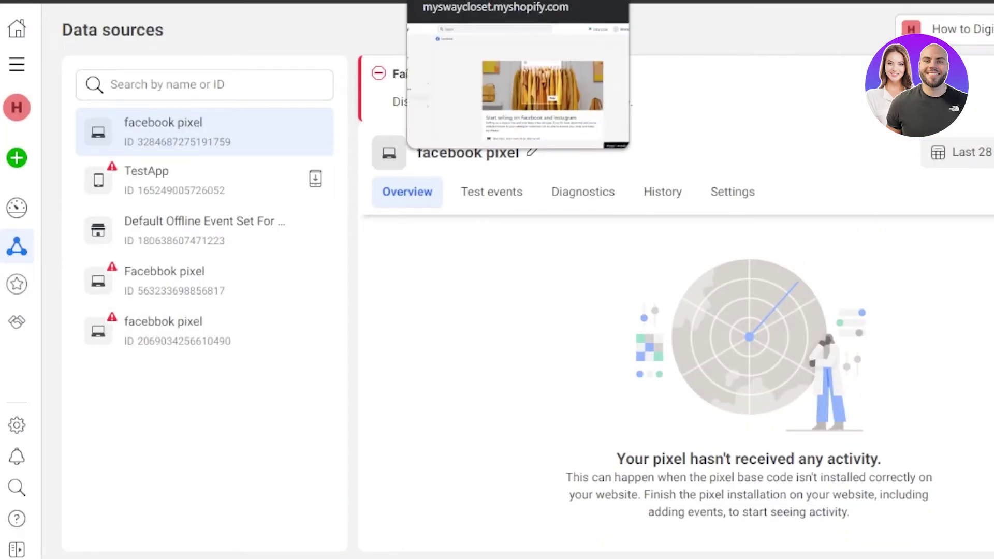
click(595, 1)
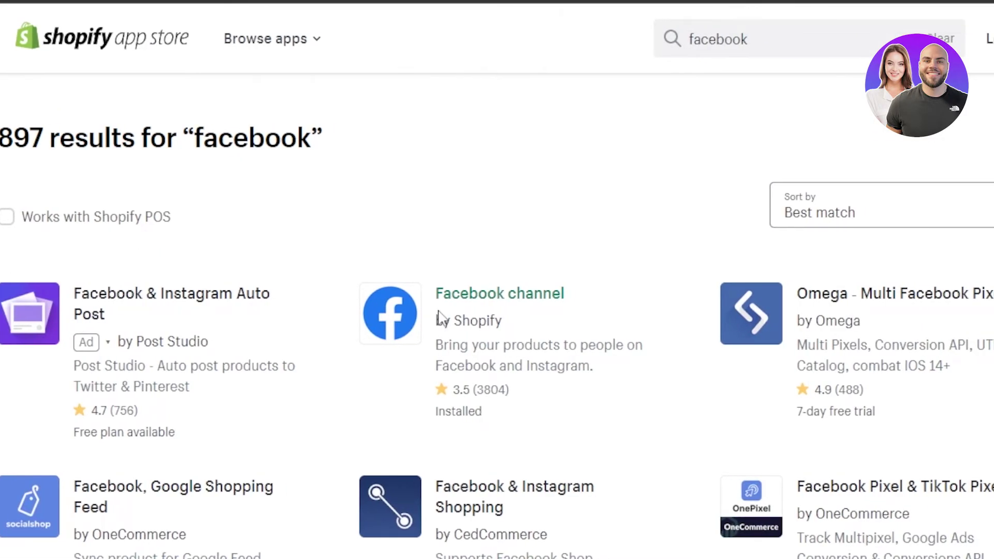
click(439, 312)
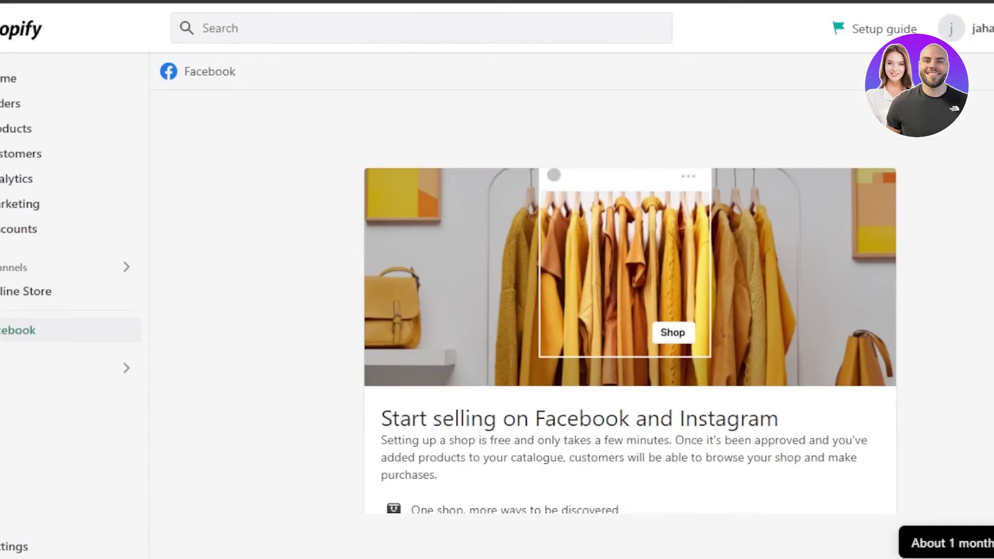
scroll(629, 300, down, 8)
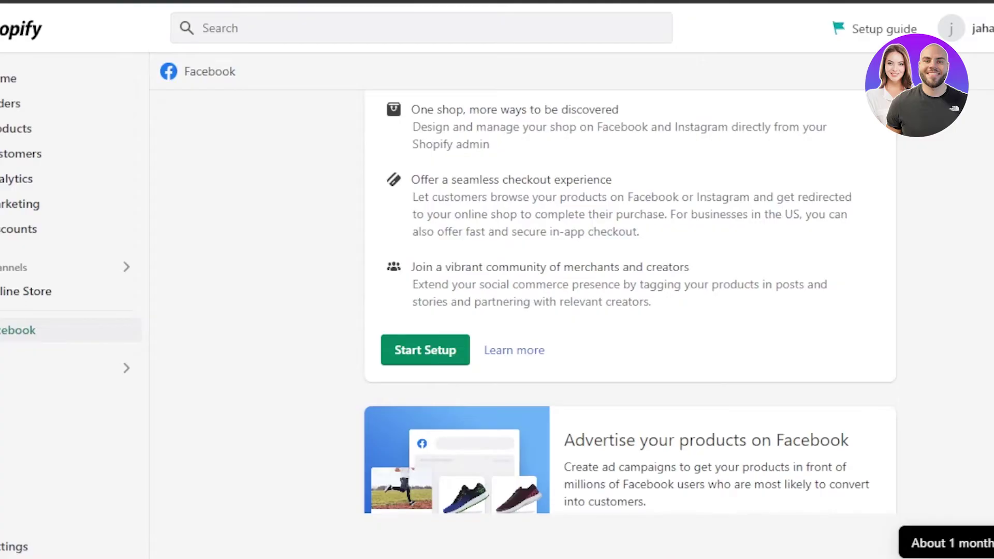
scroll(630, 301, down, 3)
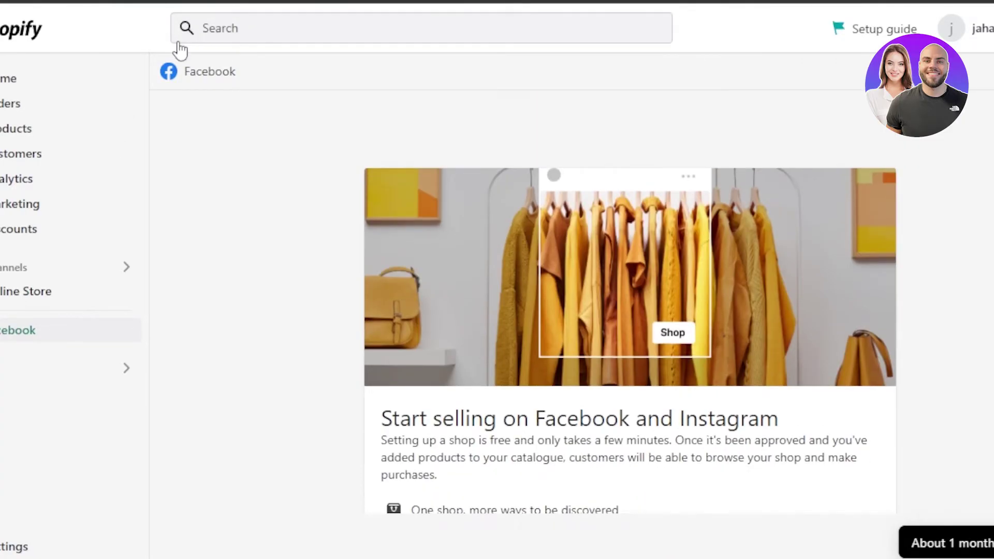
click(55, 83)
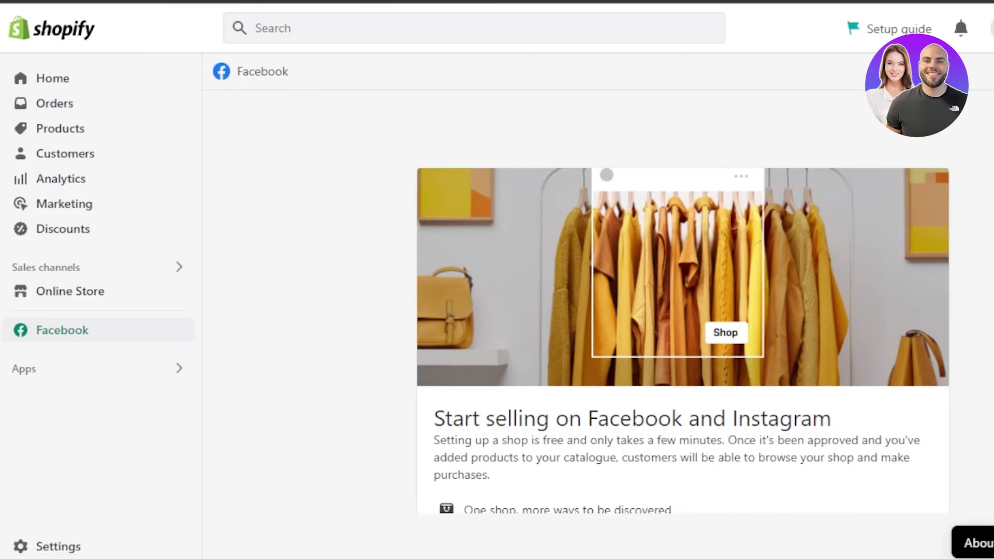
double_click(978, 543)
scroll(684, 300, down, 10)
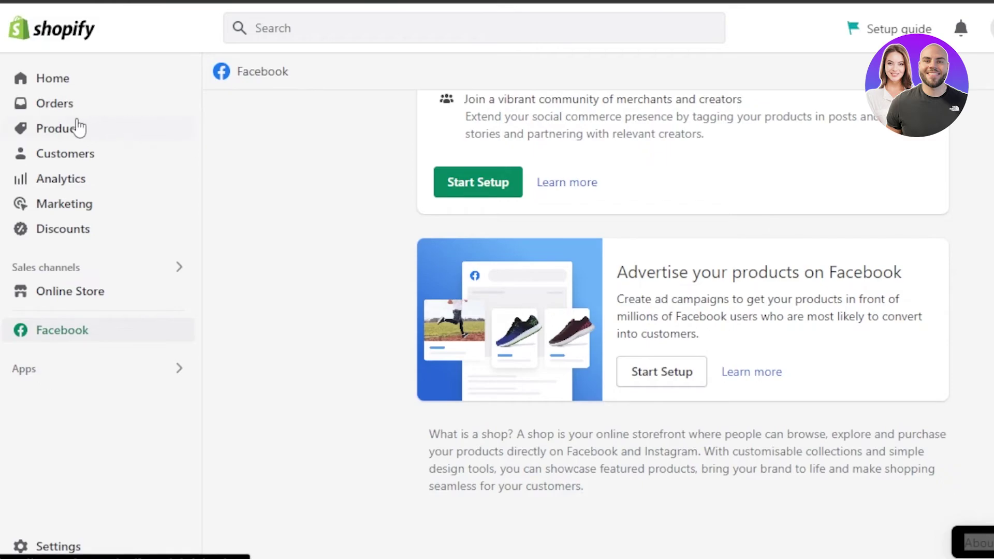
- Go to the Products list showing red t shirt, t-shirt and Winter Hoodie
click(63, 130)
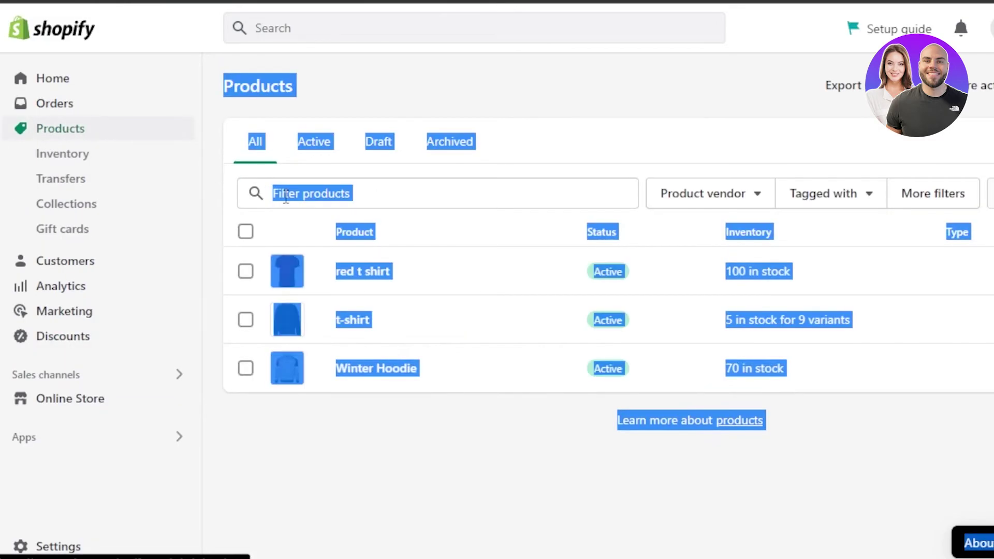
click(517, 426)
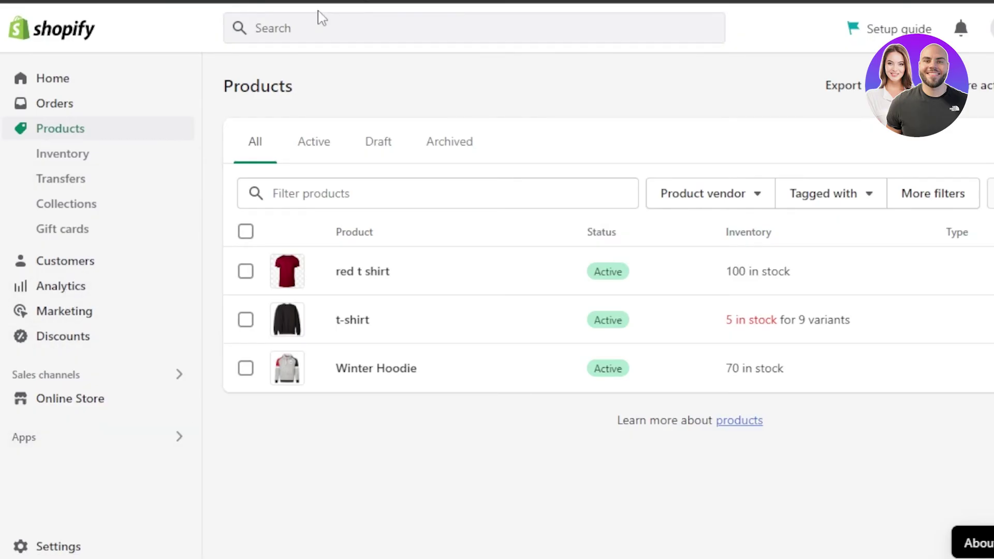
- Find the Facebook channel by searching installed apps for 'face', and review its introduction page
click(35, 444)
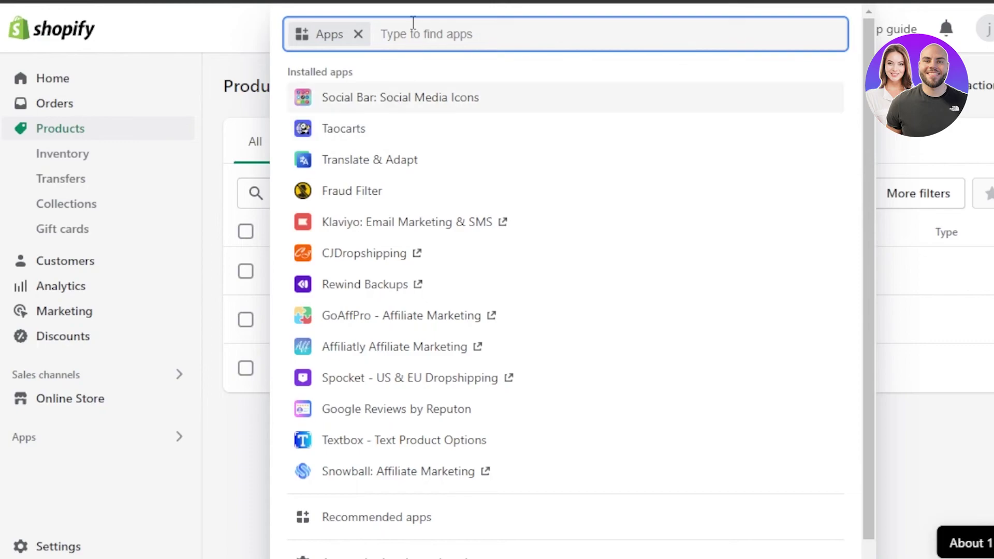
text(face)
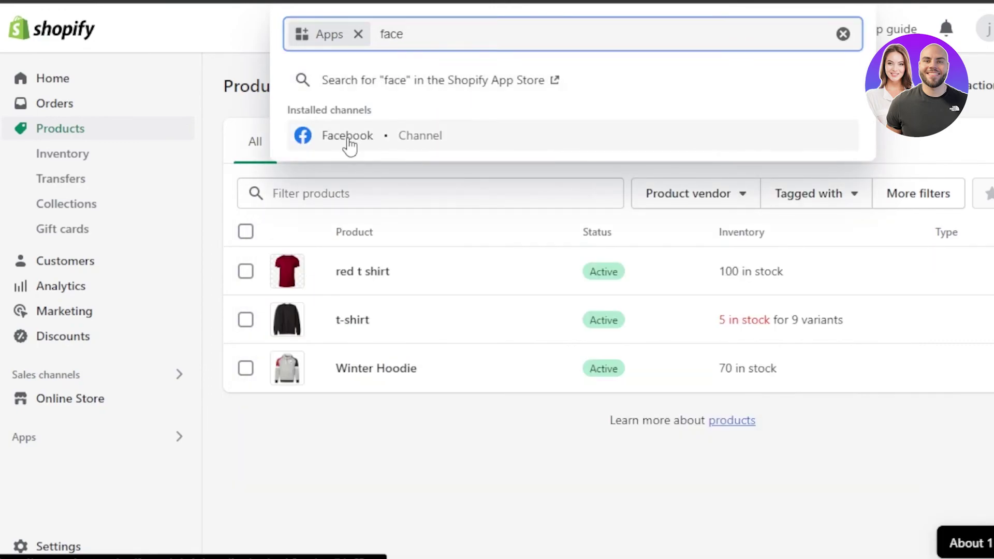
click(349, 145)
scroll(682, 290, down, 5)
scroll(682, 290, down, 5)
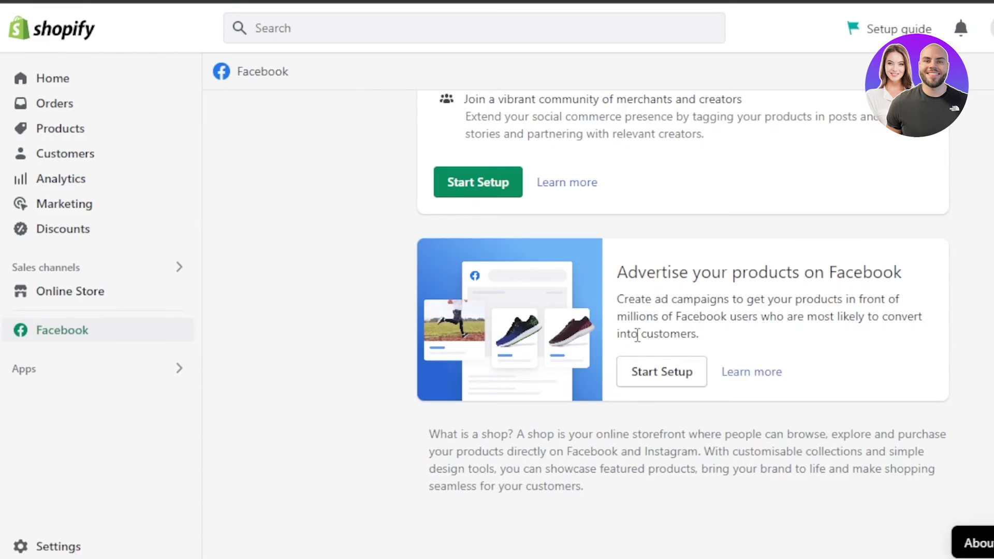
scroll(682, 302, up, 10)
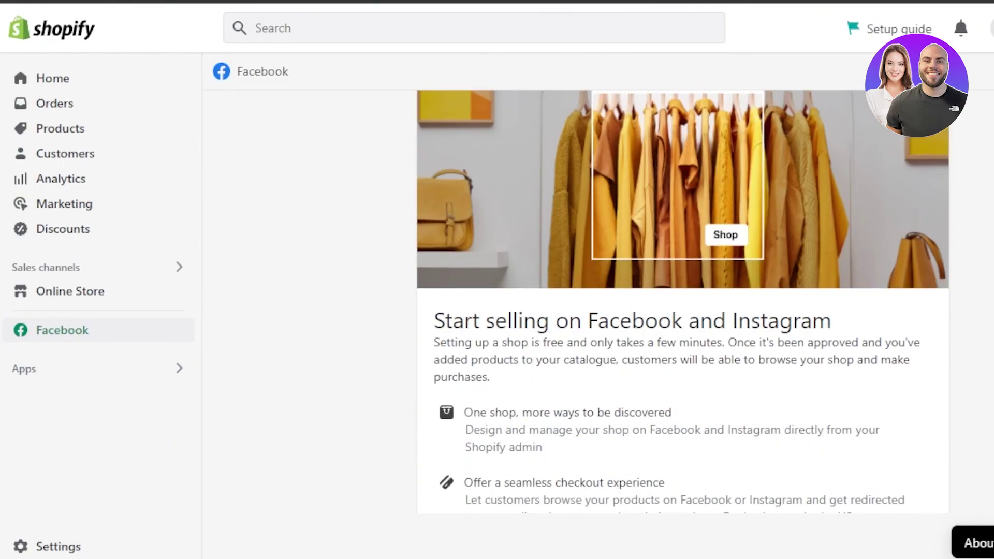
scroll(682, 301, down, 10)
scroll(682, 301, up, 8)
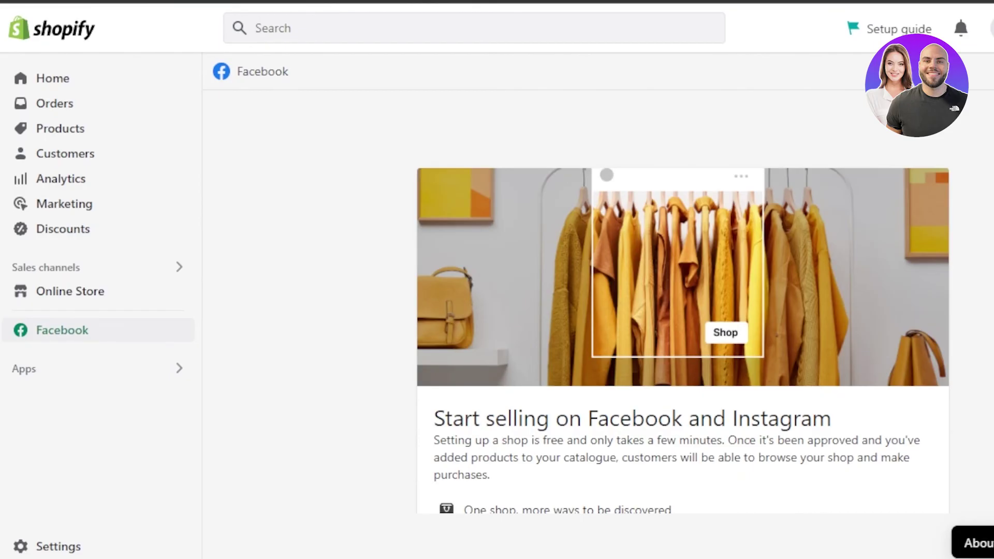
scroll(682, 301, down, 8)
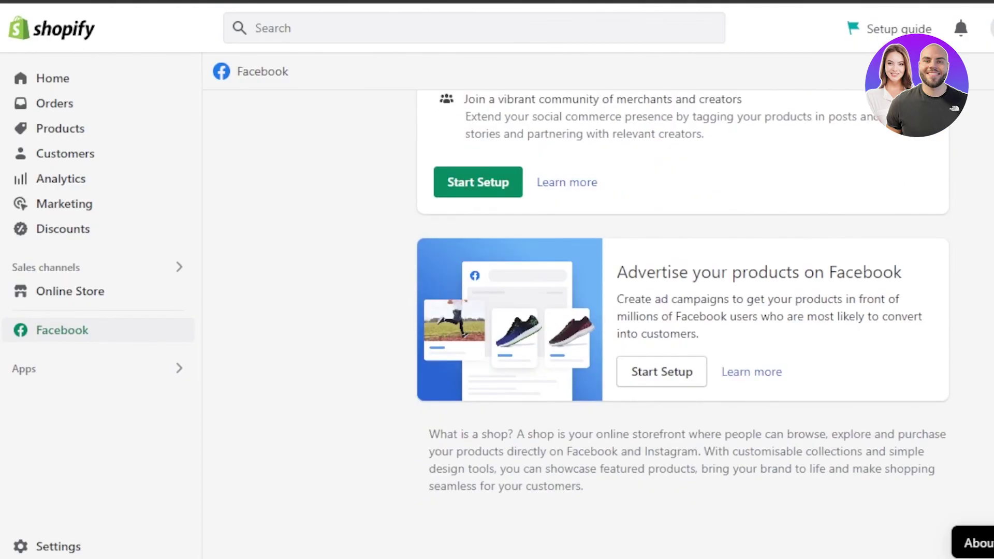
scroll(683, 302, up, 8)
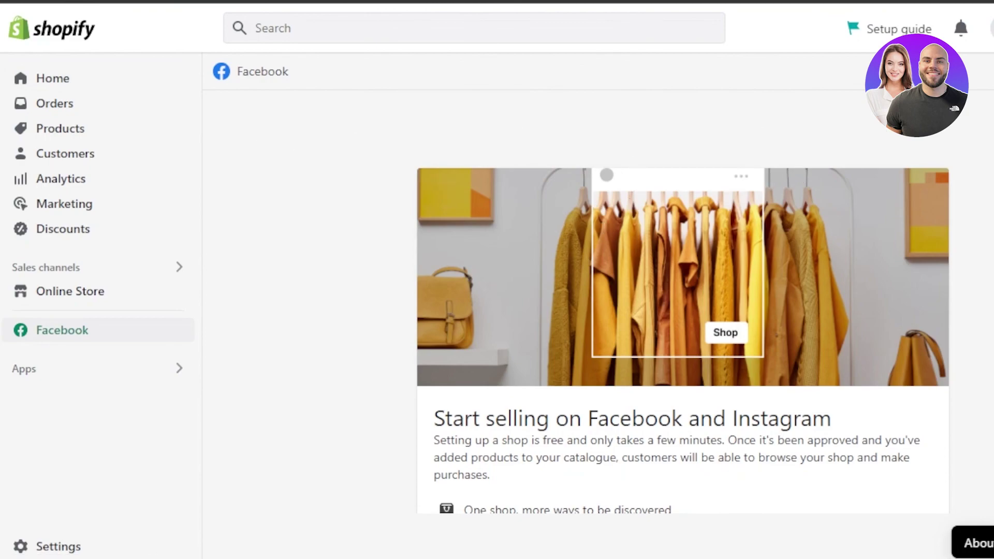
scroll(692, 231, down, 8)
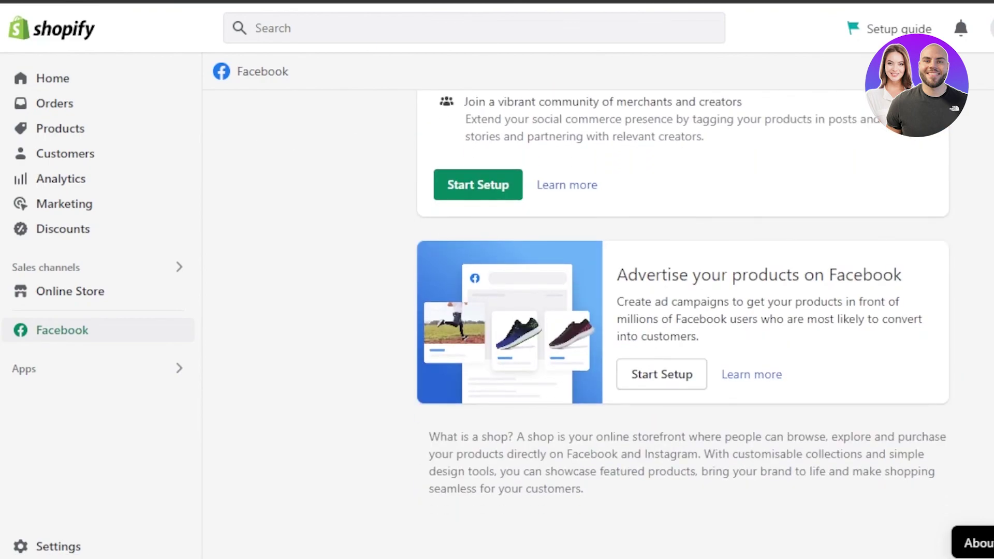
scroll(420, 145, up, 8)
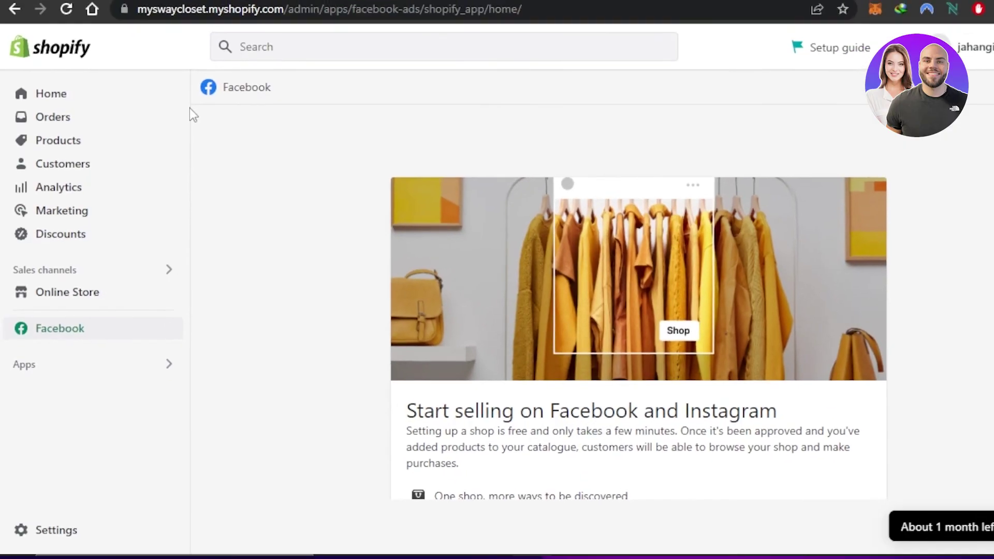